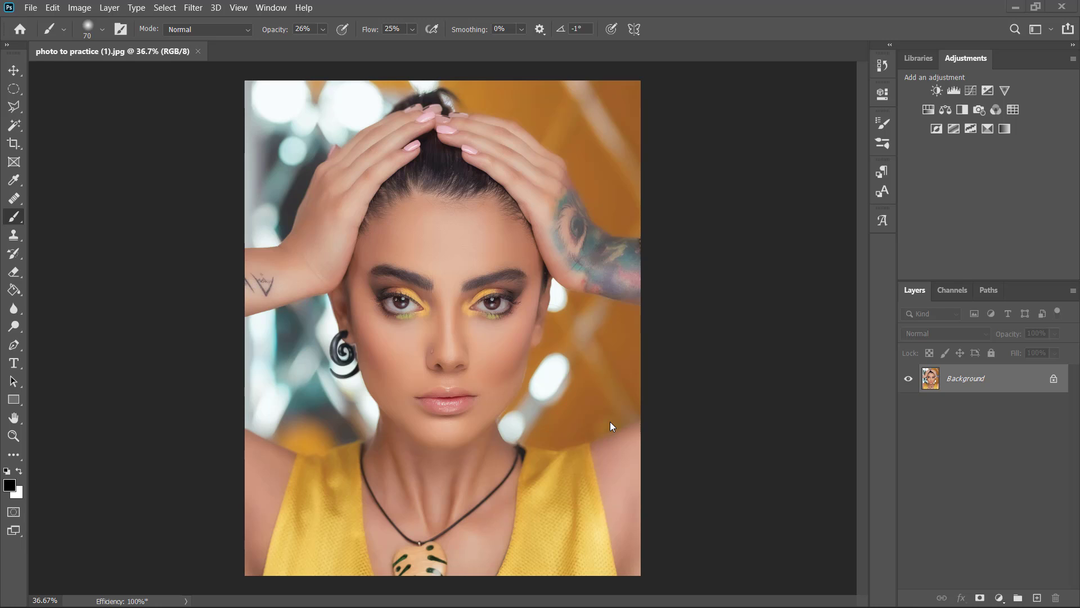
Add a new layer above the portrait and fill it with 50% Gray in Normal mode at 100% opacity
left_click(1037, 599)
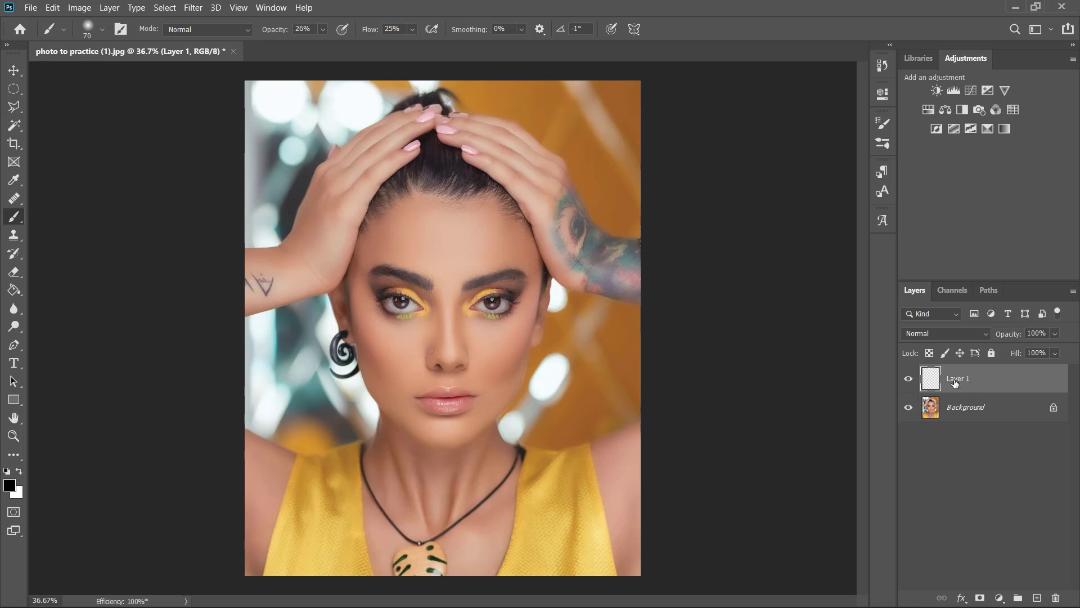
left_click(50, 8)
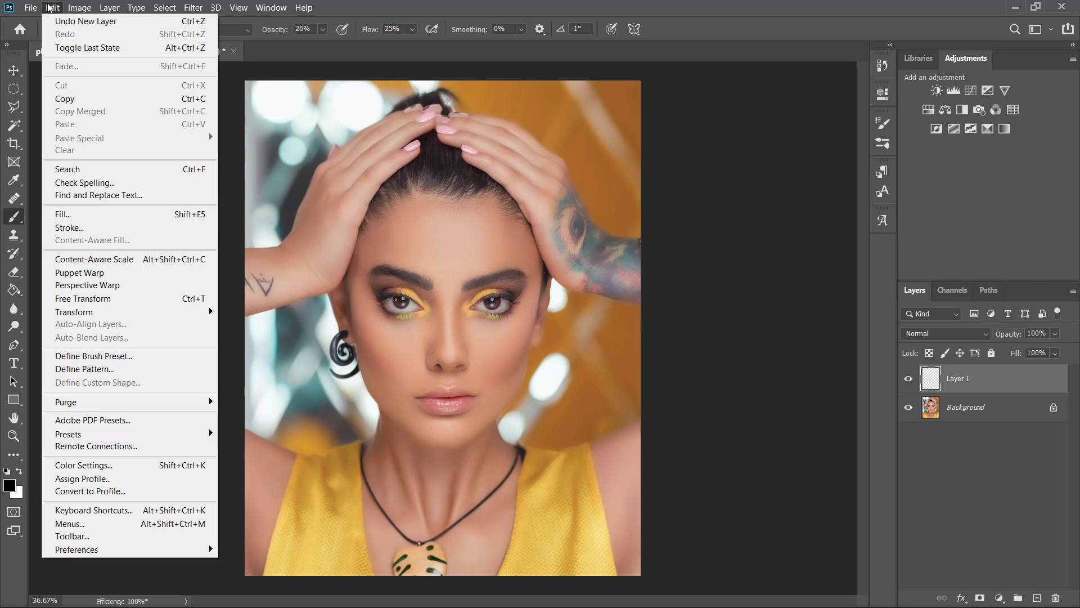
left_click(76, 216)
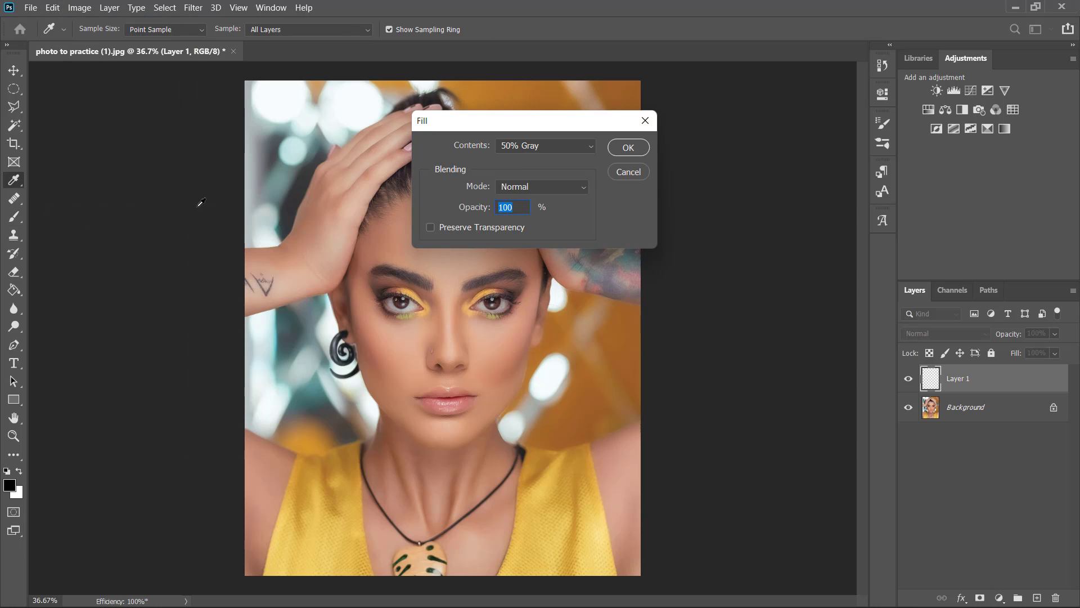
left_click(628, 148)
key("b")
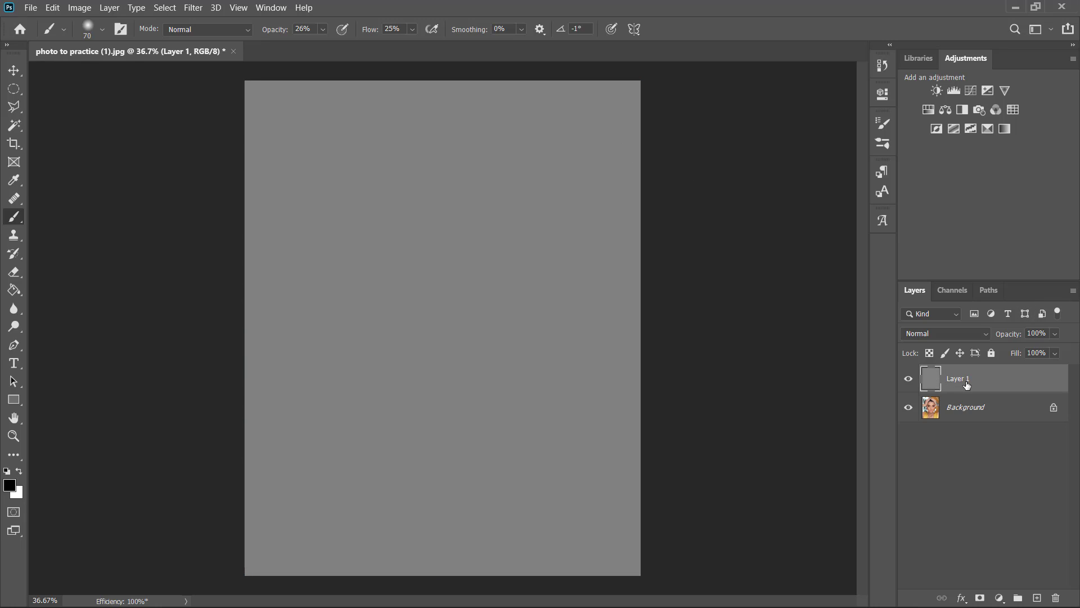
Convert the gray layer to a smart object and open the Texturizer filter for it in the Filter Gallery
right_click(984, 385)
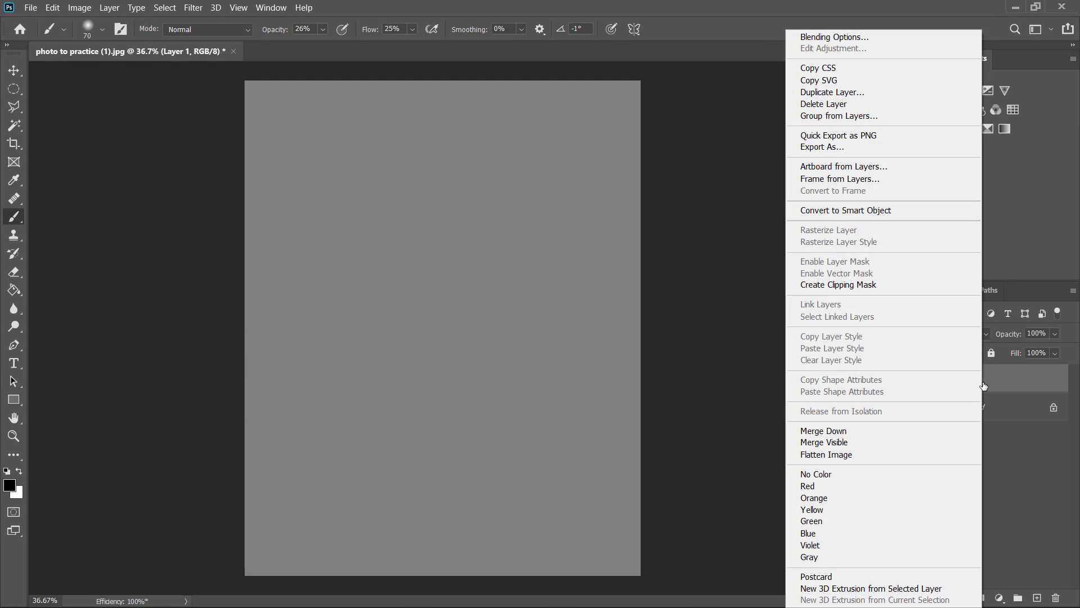
left_click(856, 211)
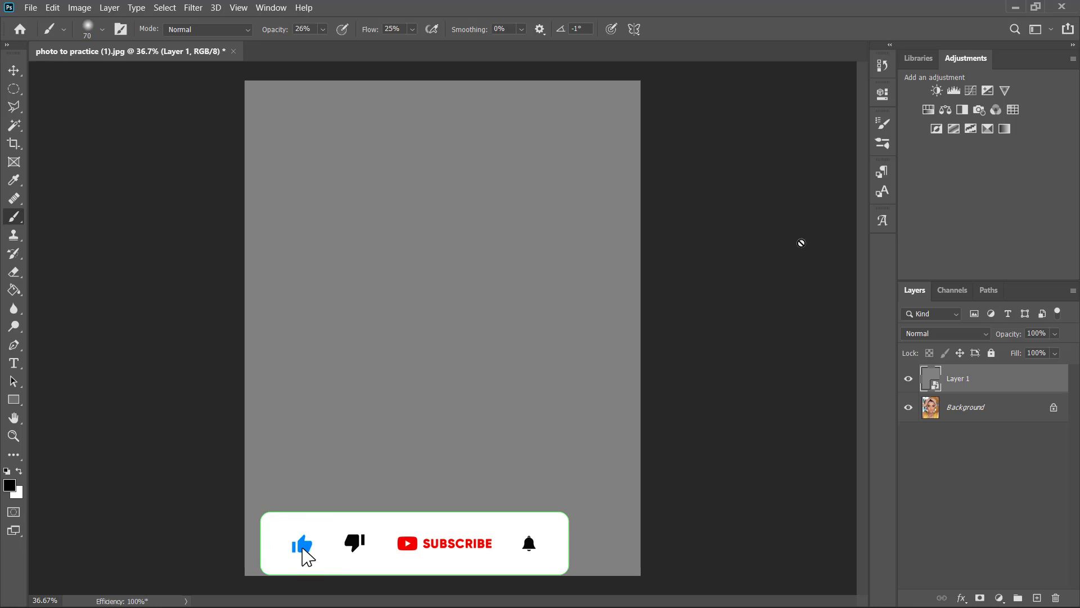
left_click(198, 9)
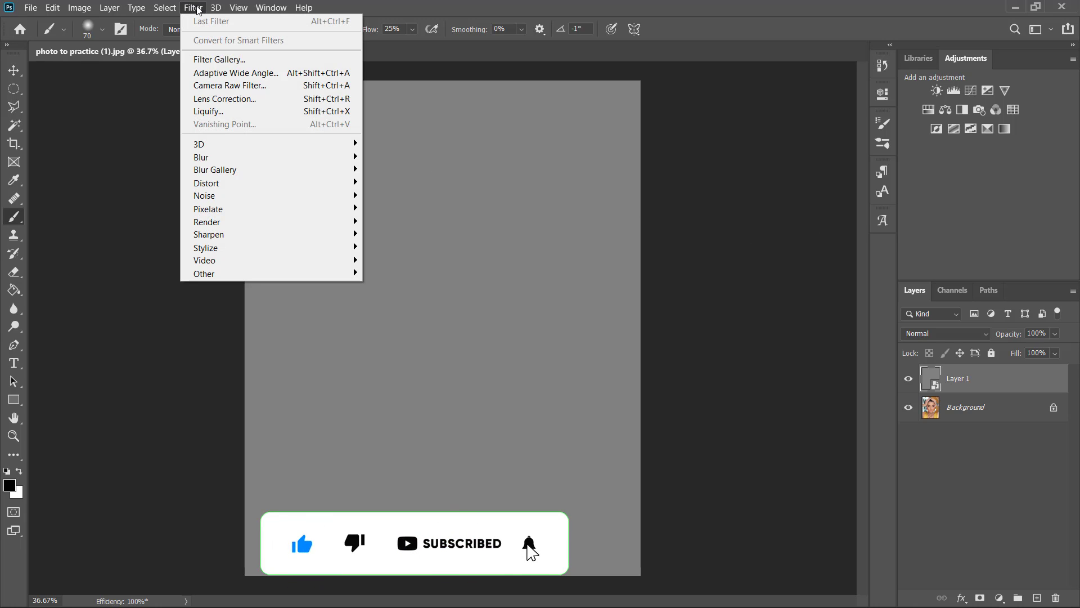
left_click(219, 60)
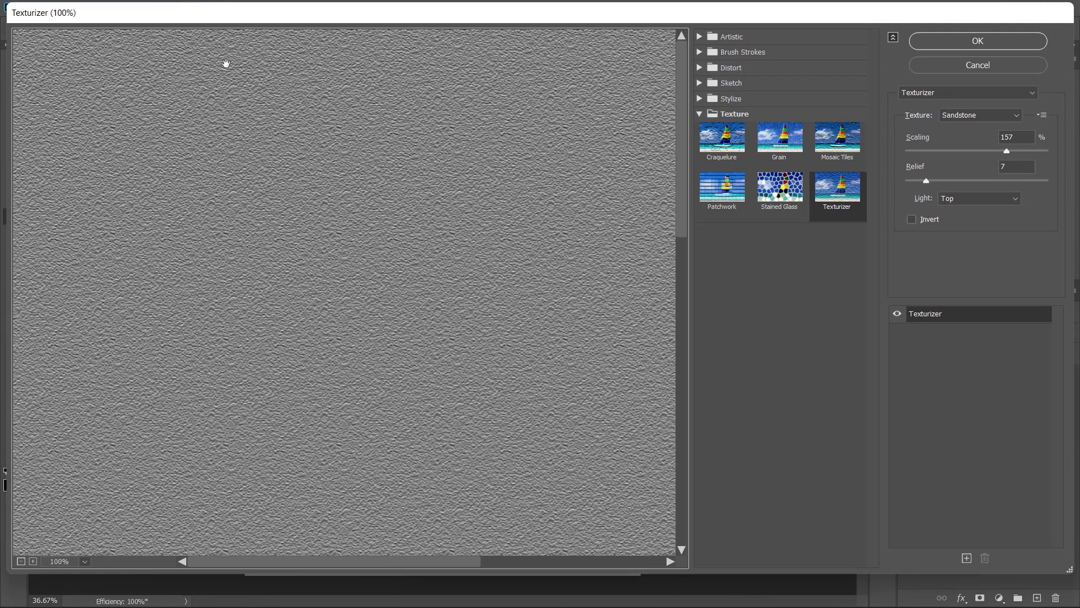
left_click(736, 114)
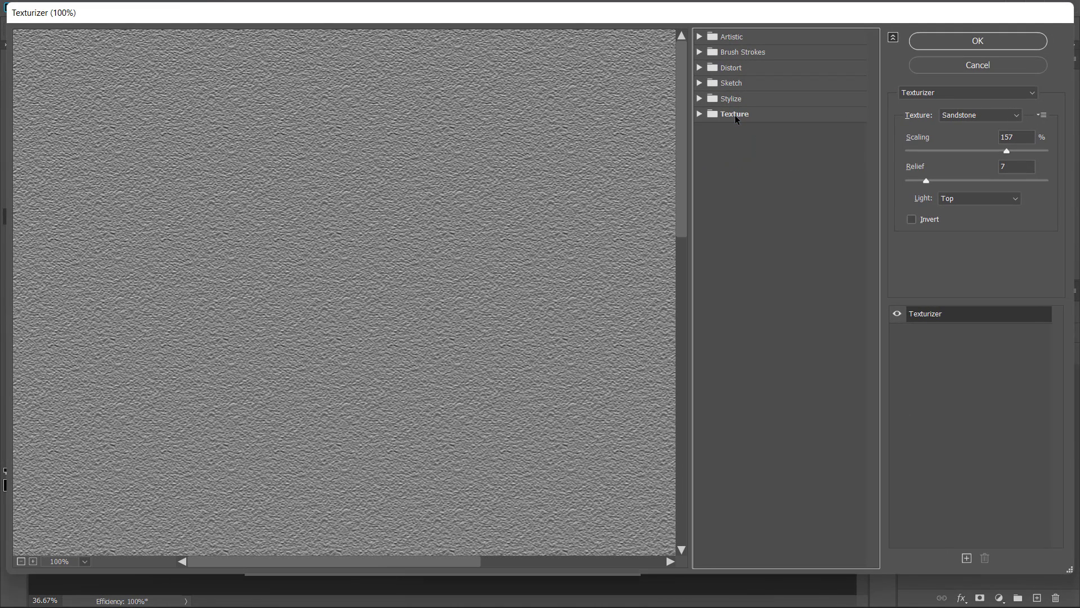
left_click(699, 114)
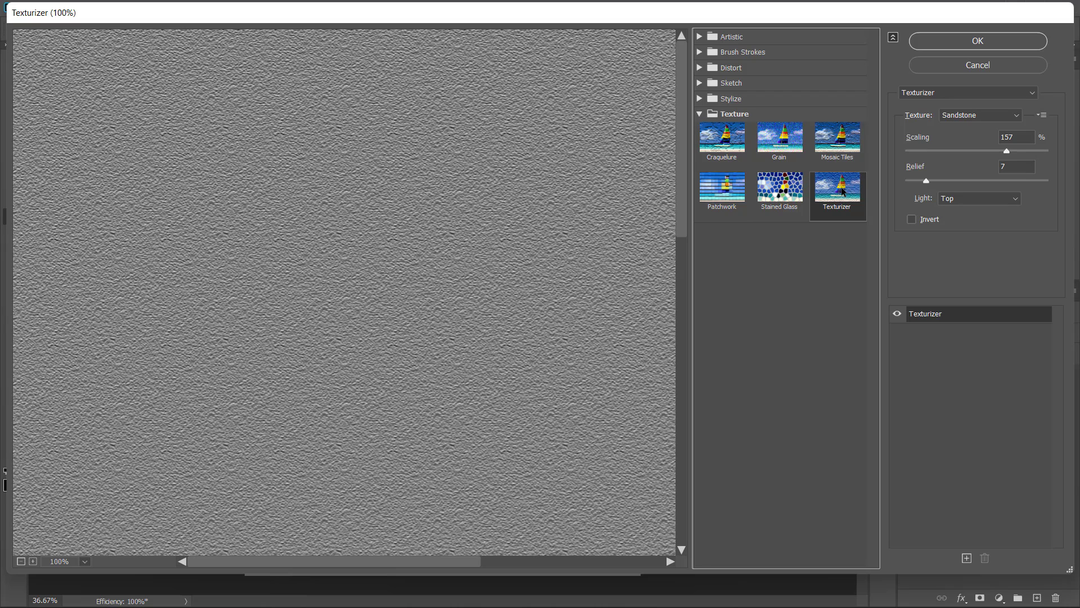
Apply the Texturizer with the Sandstone texture, scaling 157%, relief 7 and light from Top
left_click(1017, 116)
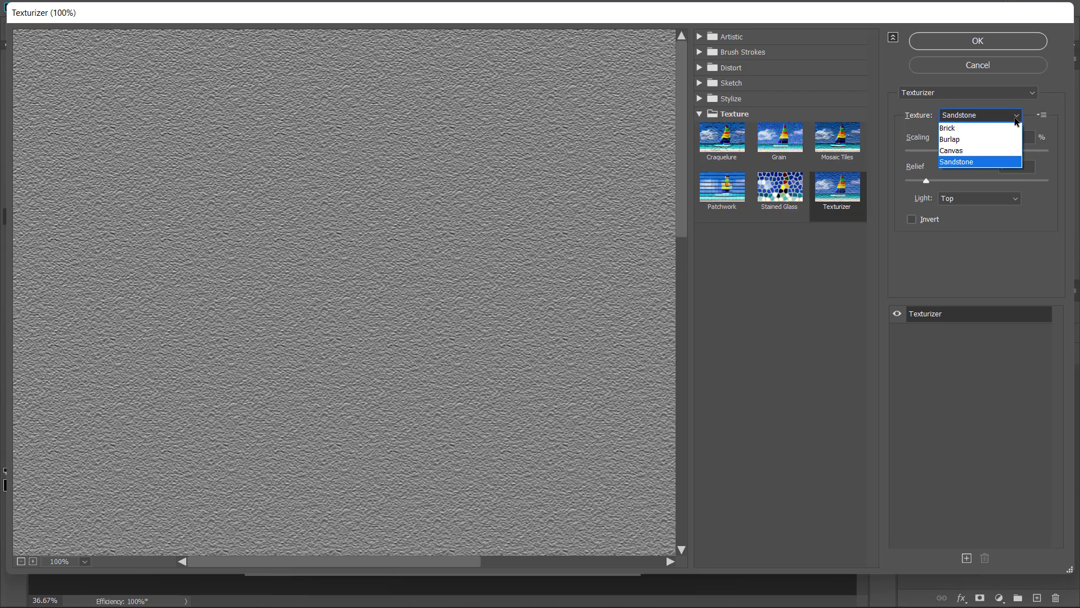
left_click(963, 163)
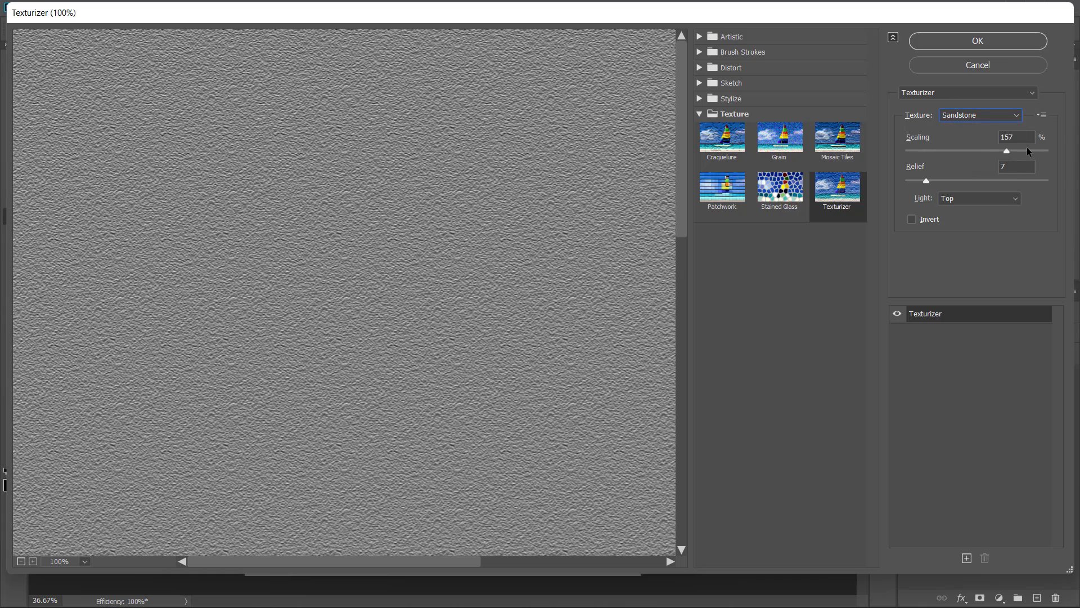
left_click(1007, 138)
type("157")
key("Tab")
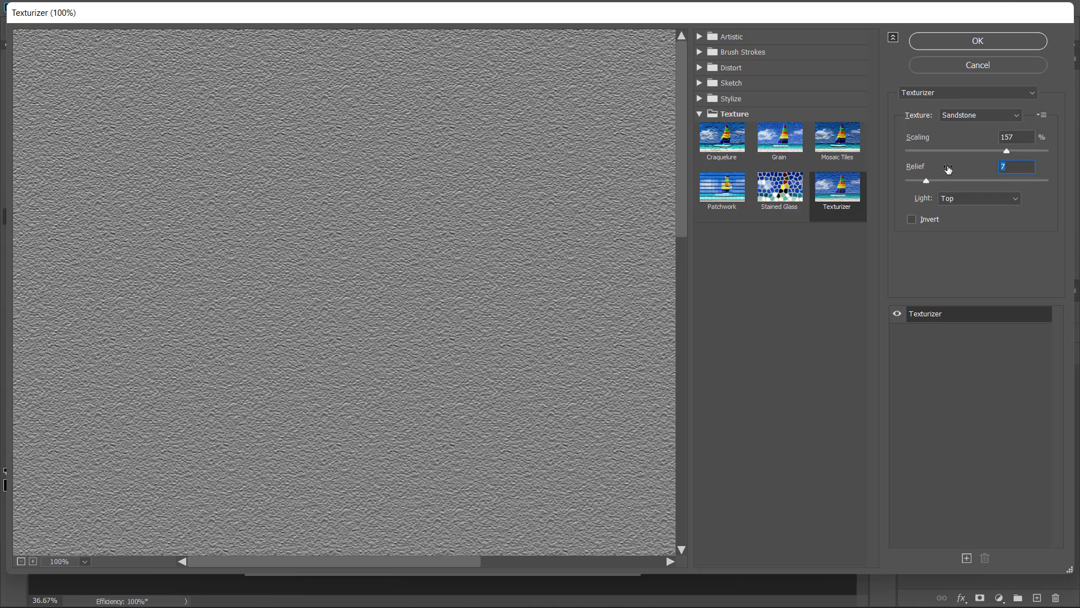
left_click(1017, 200)
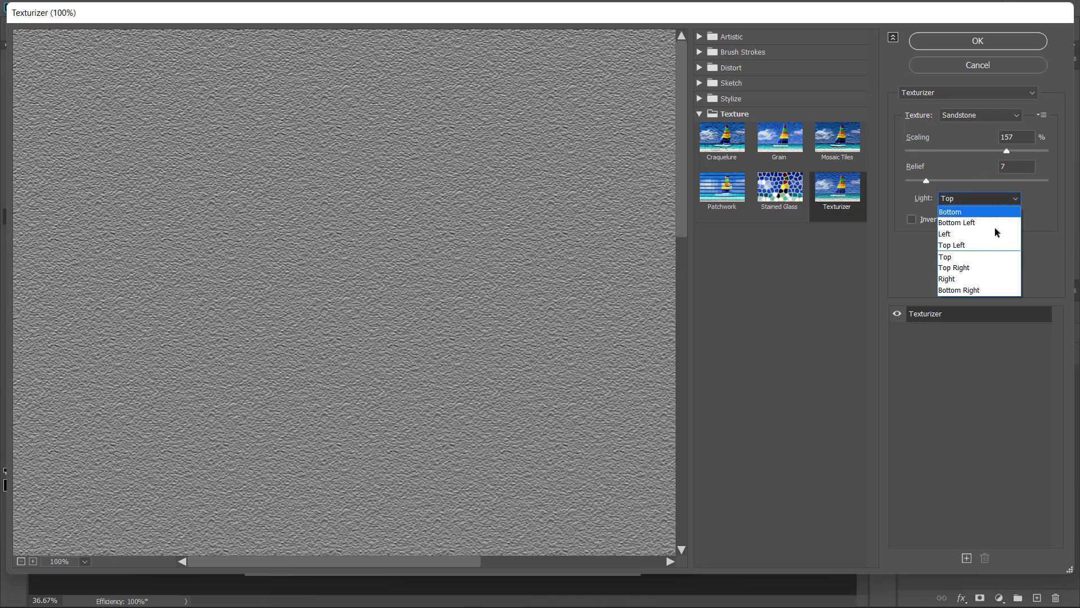
left_click(955, 258)
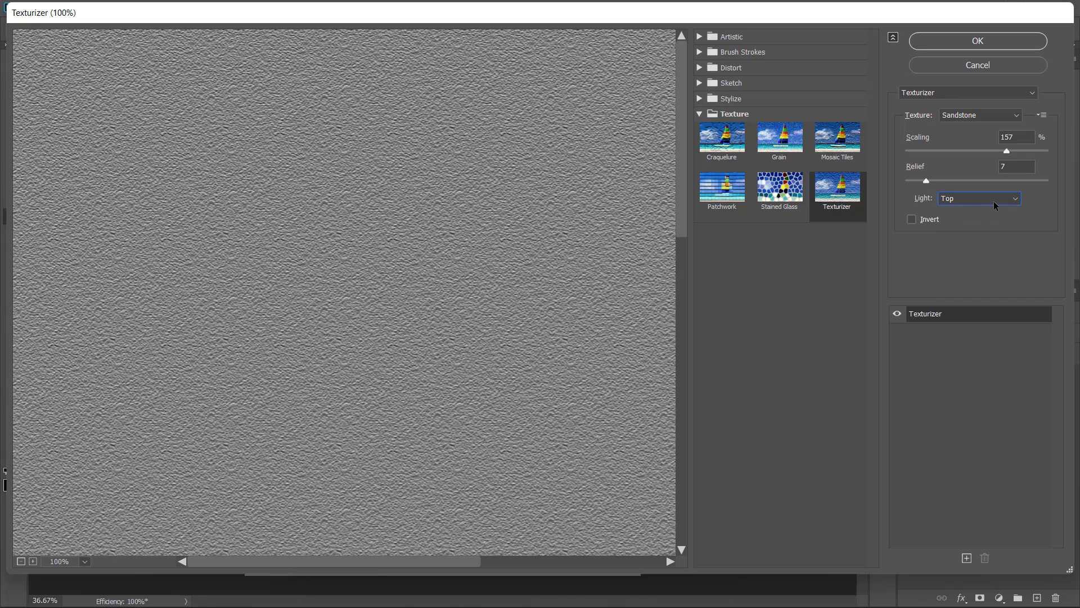
left_click(1001, 40)
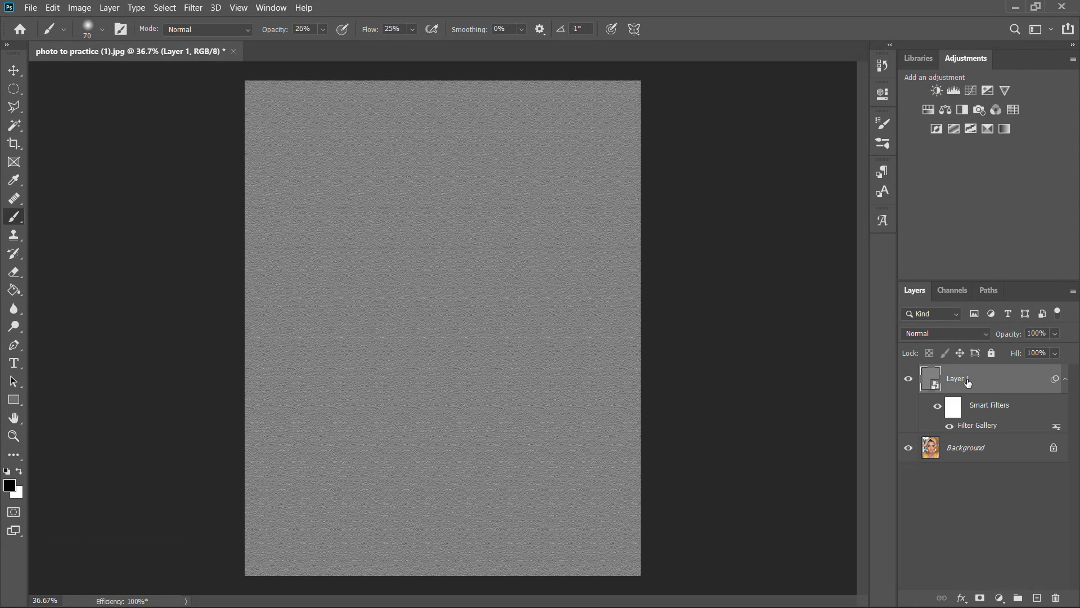
Set the texture layer's blend mode to Soft Light
left_click(988, 337)
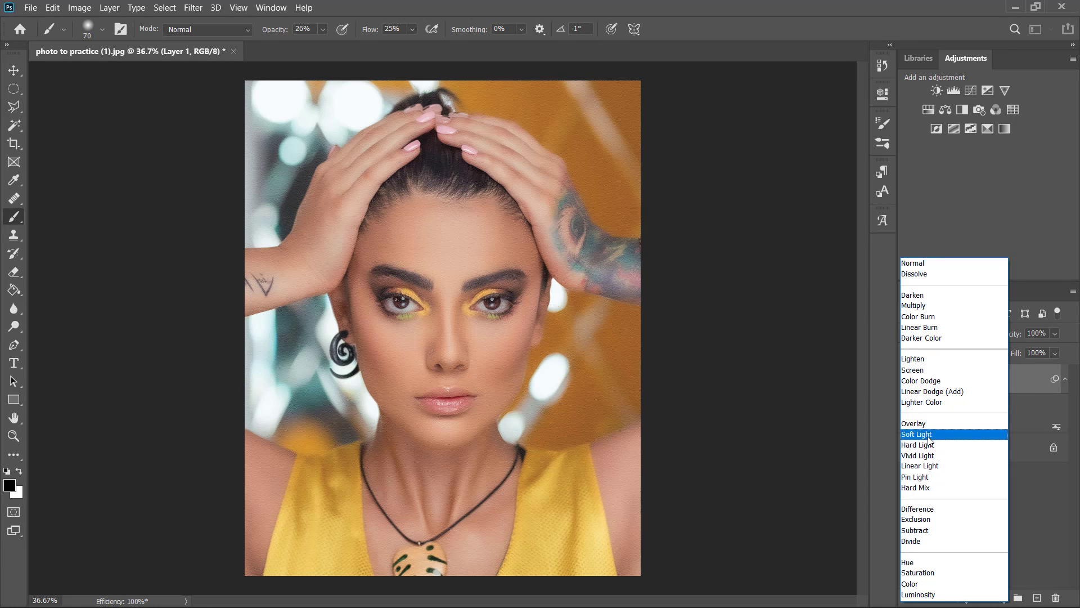
left_click(929, 436)
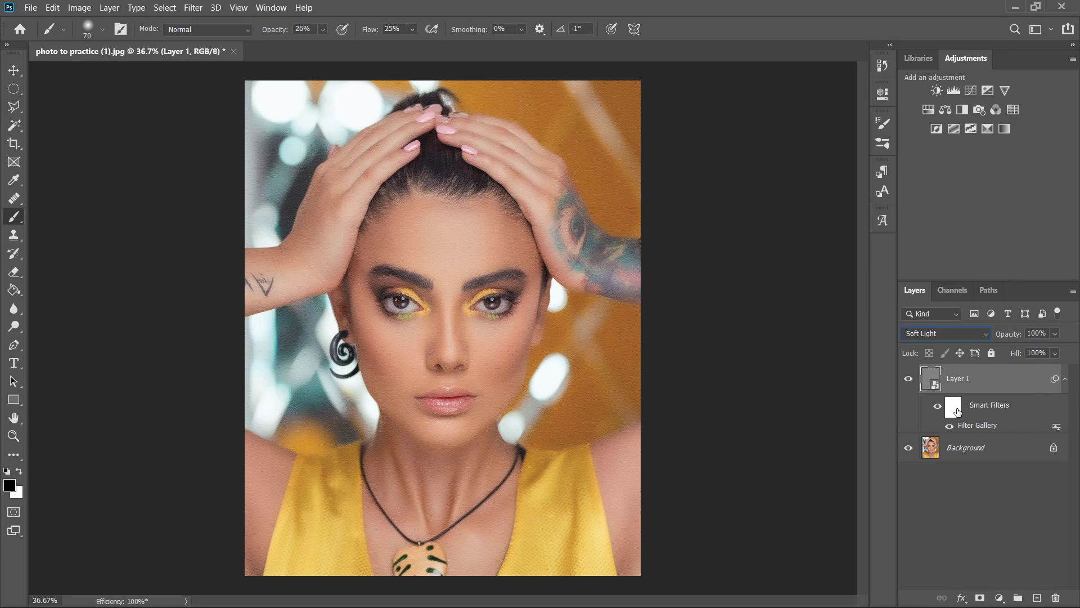
left_click(999, 491)
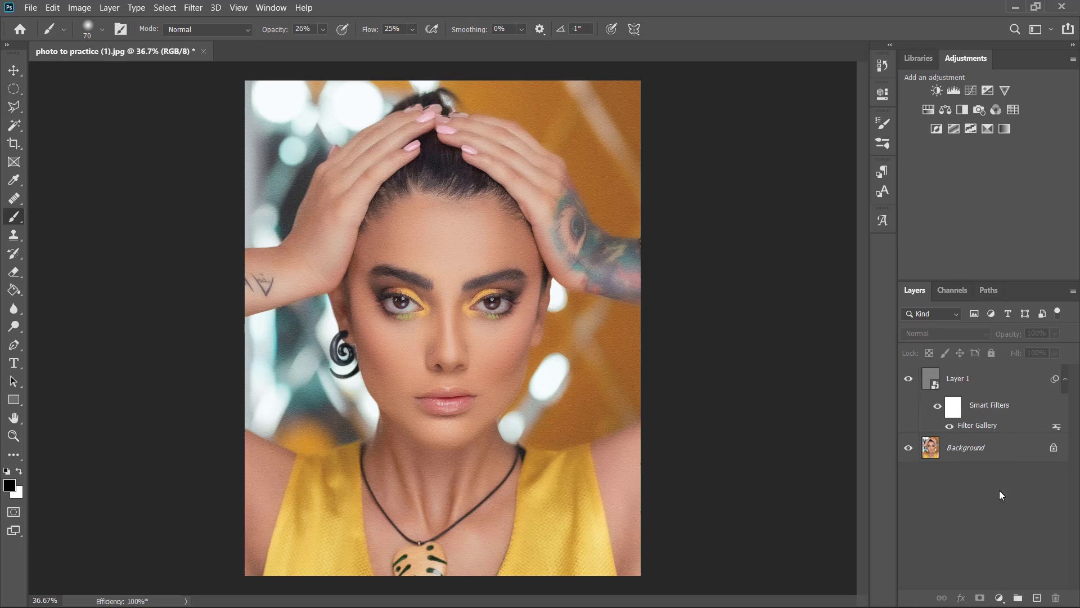
Add a black mask to the texture layer and paint the facial skin in white with a soft brush at 26% opacity and 25% flow
left_click(998, 385)
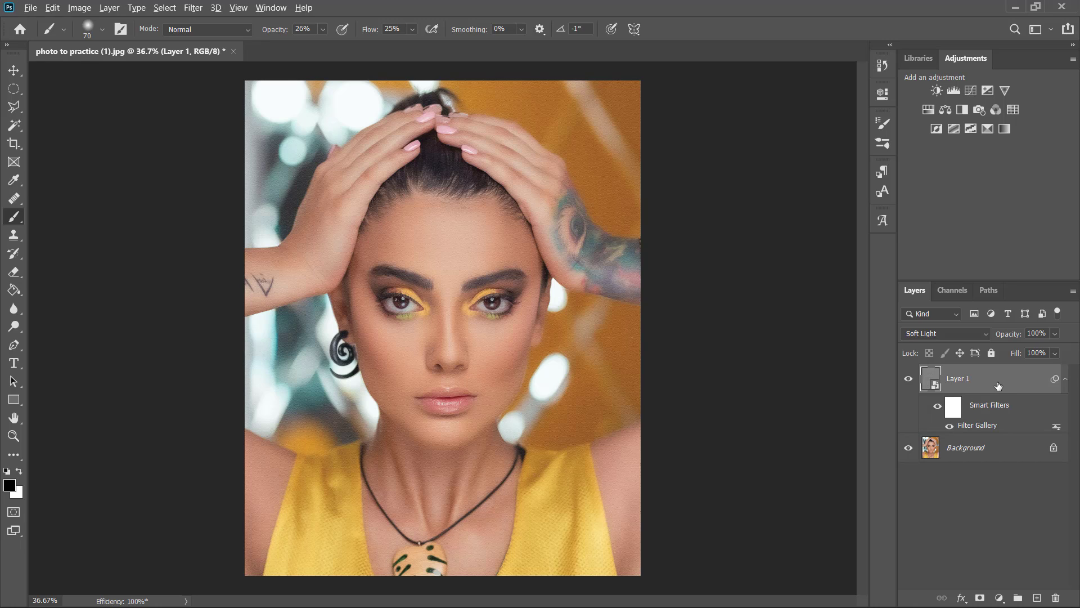
left_click(979, 598, "alt")
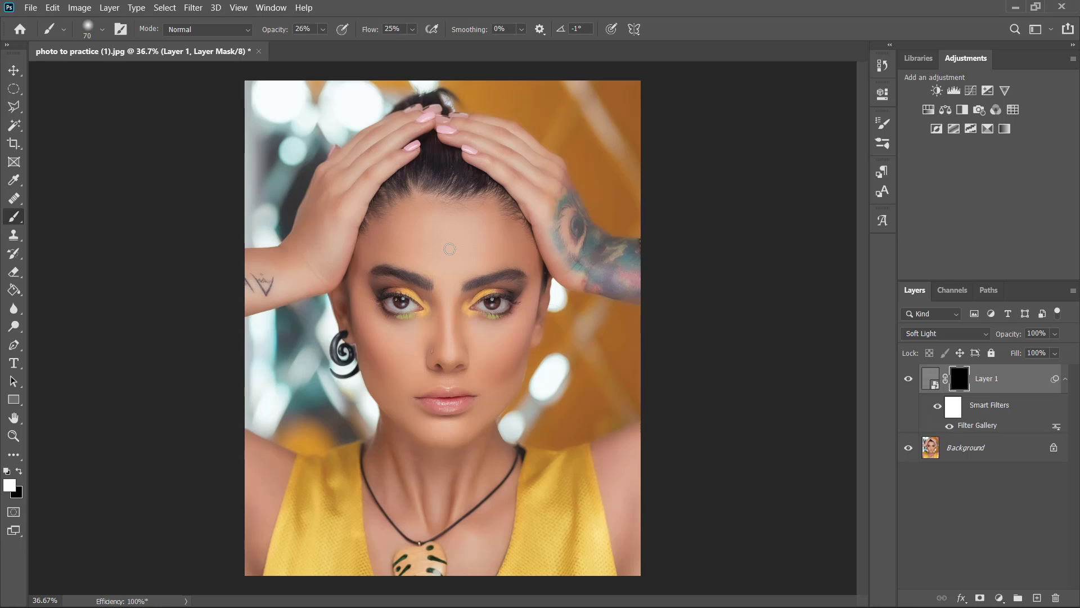
scroll(450, 249, "up", 5)
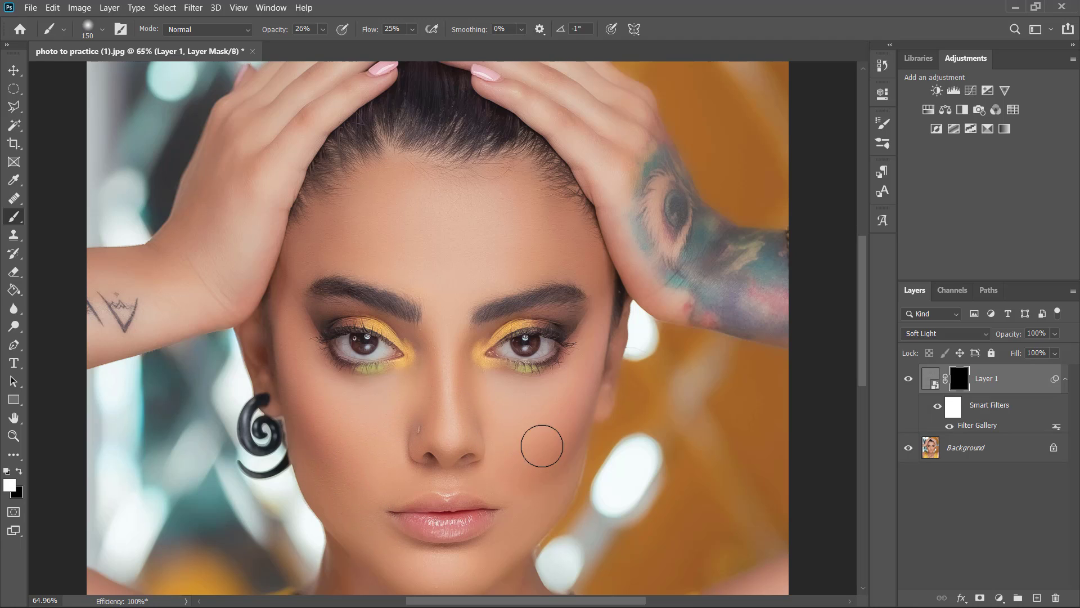
mouse_move(557, 451)
left_mouse_down()
mouse_move(508, 526)
mouse_move(501, 562)
left_mouse_up()
scroll(863, 340, "down", 3)
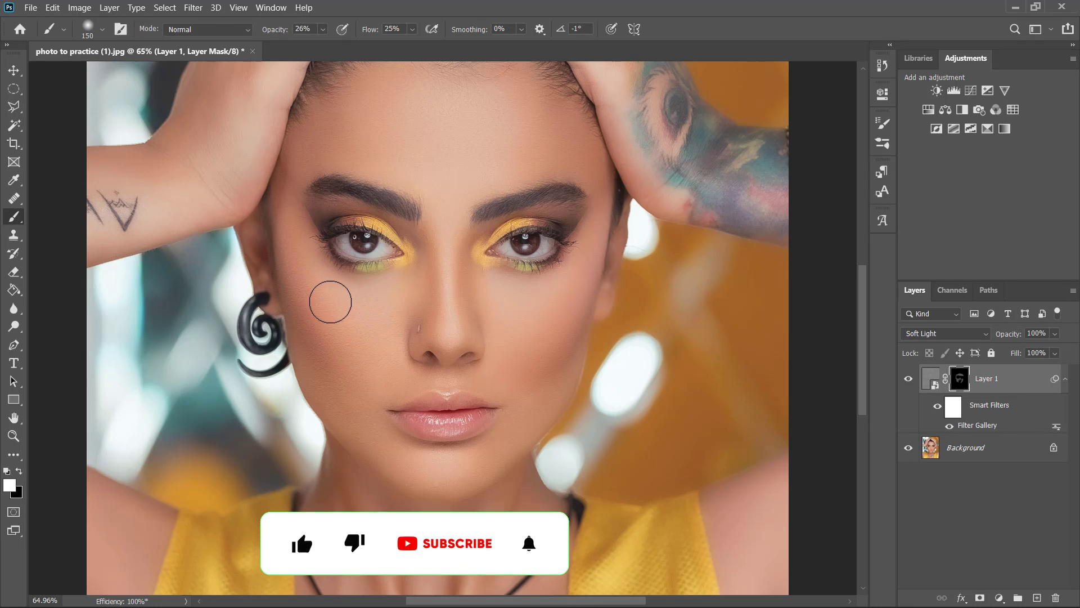
mouse_move(342, 321)
left_mouse_down()
mouse_move(353, 407)
mouse_move(336, 341)
mouse_move(344, 365)
left_mouse_up()
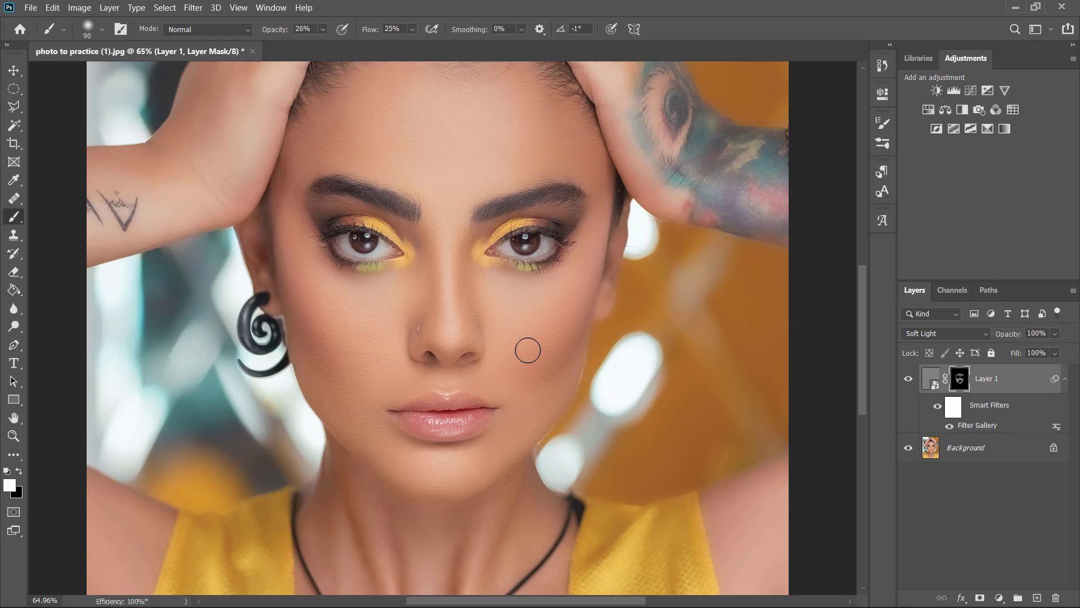
Compare the face with and without the texture layer at 100% zoom
key("ctrl+plus")
key("ctrl+plus")
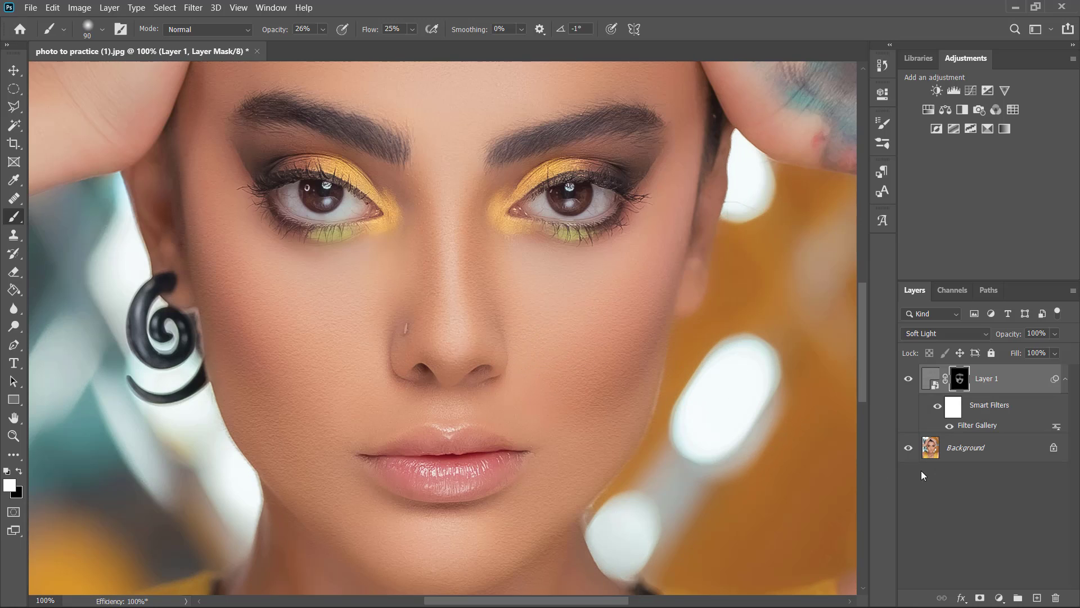
left_click(909, 379)
left_click(909, 380)
left_click(909, 380)
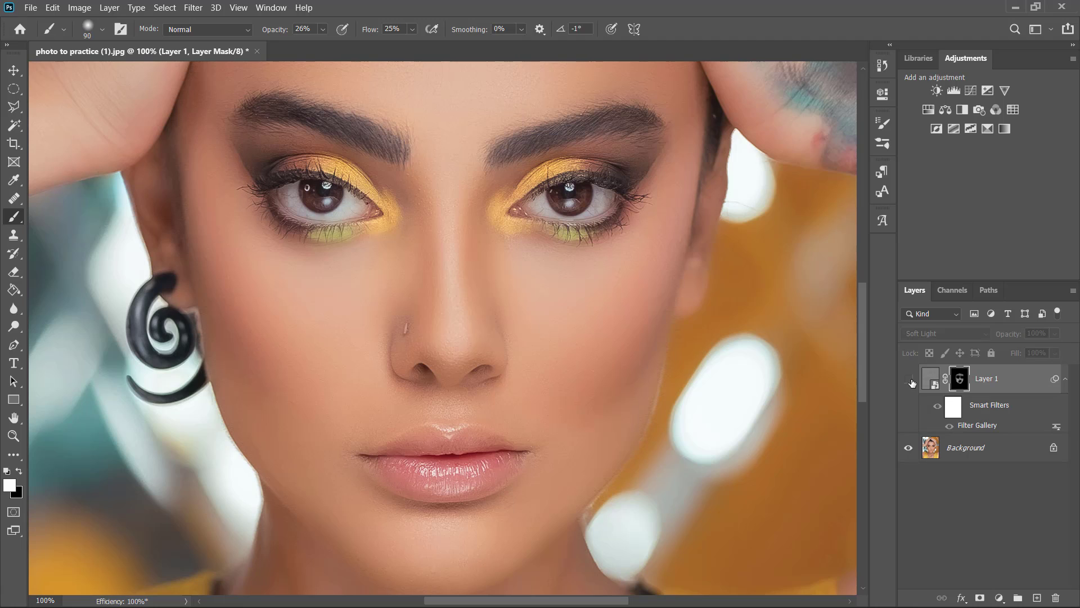
left_click(910, 380)
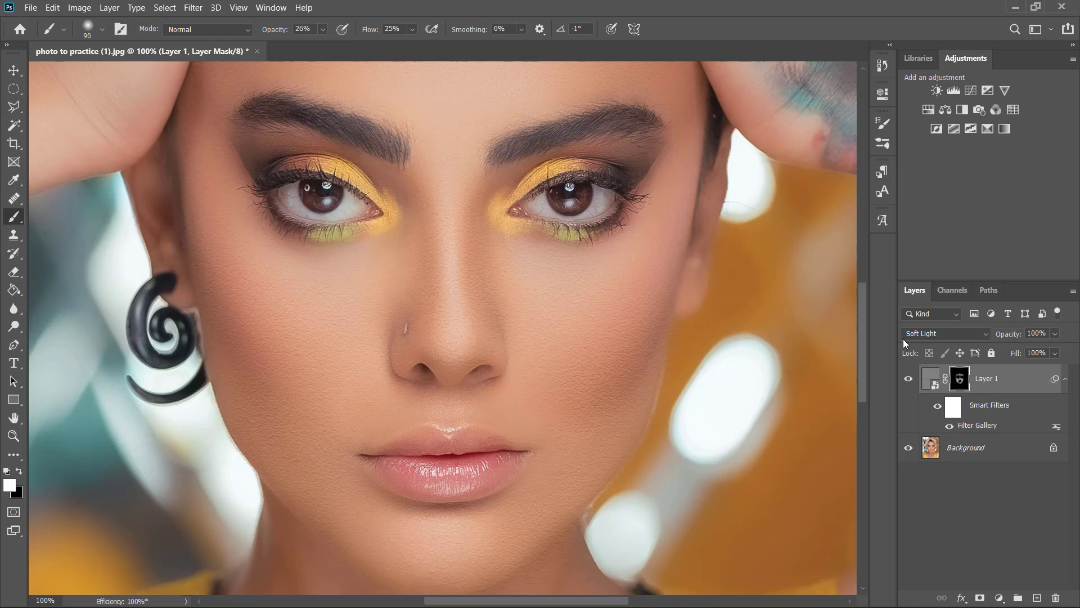
Reduce the texture layer's fill to 73% and its opacity to 83%
left_click(1055, 354)
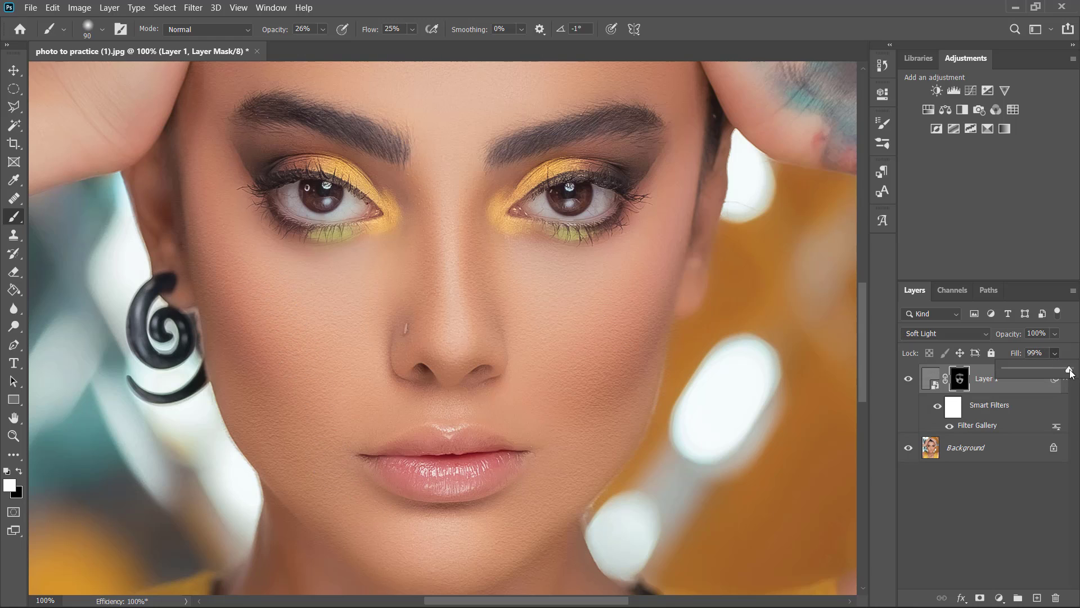
left_click_drag(1070, 374, 1052, 373)
left_click(1056, 334)
left_click_drag(1070, 352, 1063, 353)
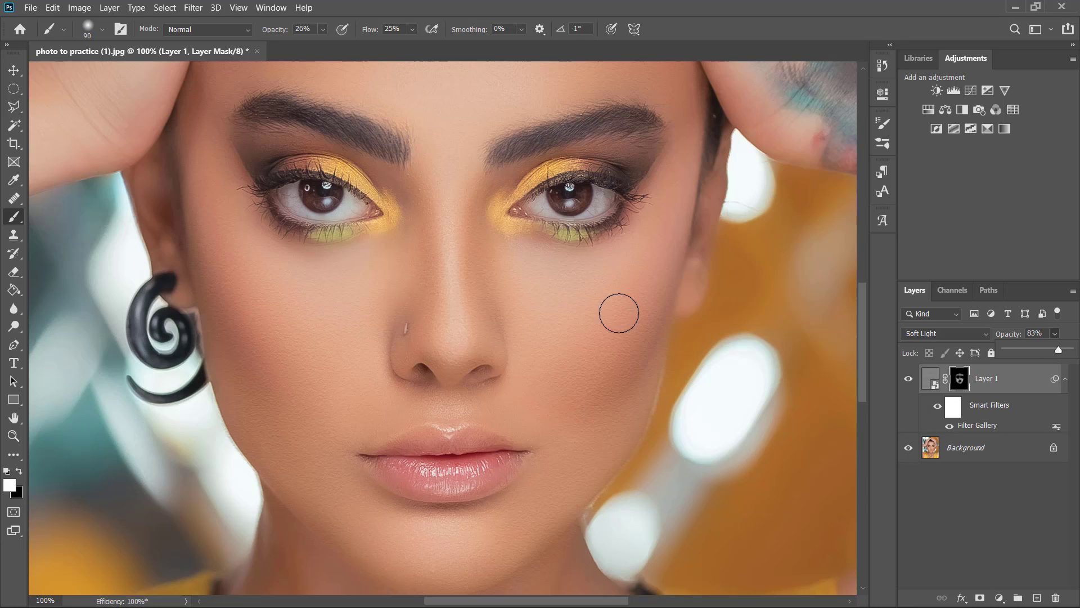
left_click(564, 315)
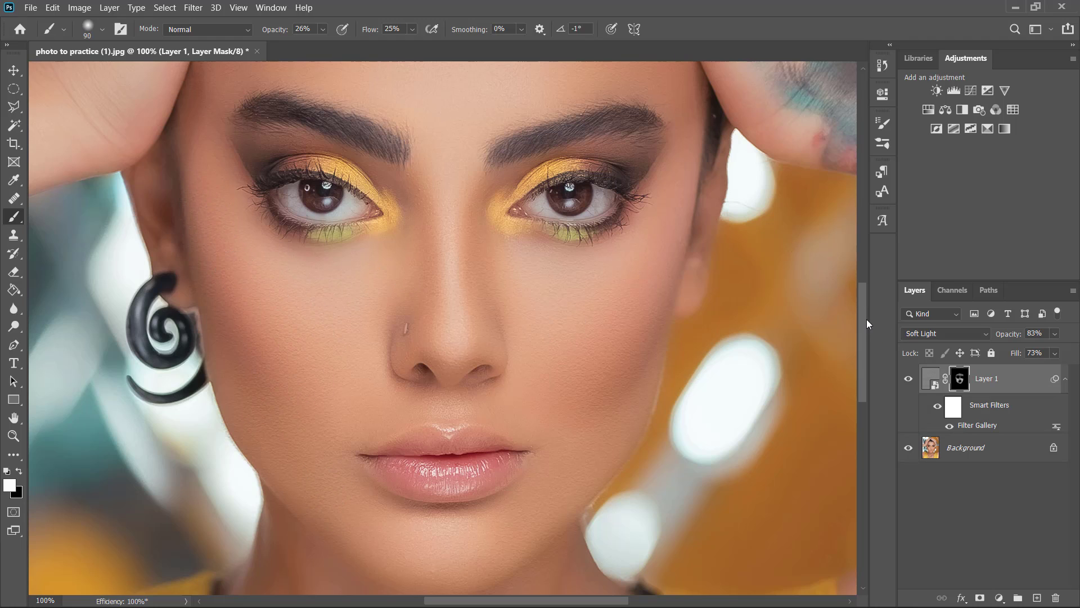
Inspect the skin texture across the forehead, cheeks and chin
scroll(863, 316, "up", 5)
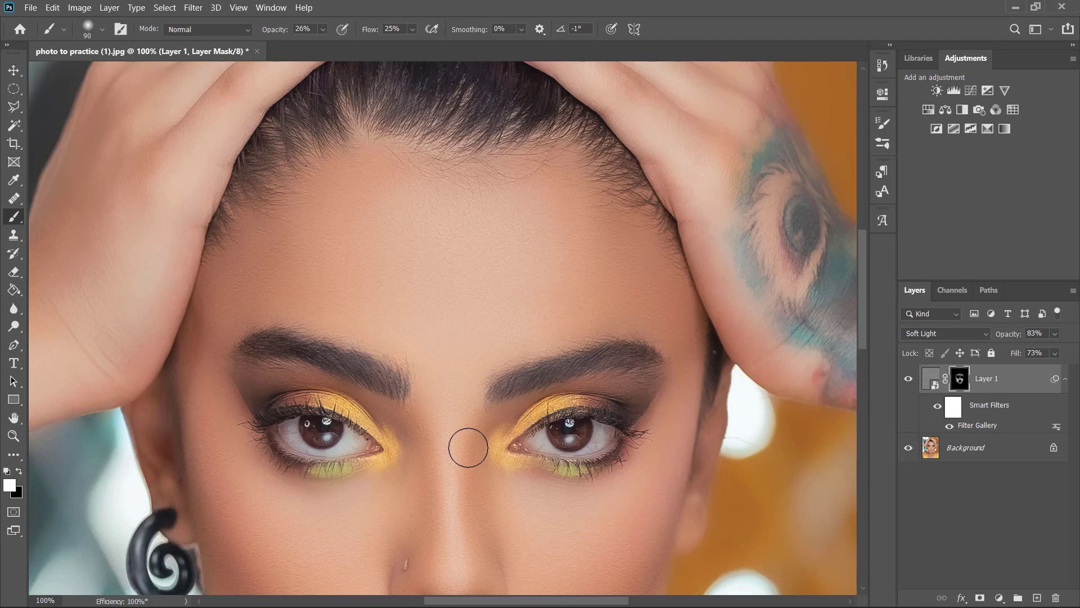
left_click_drag(861, 314, 862, 349)
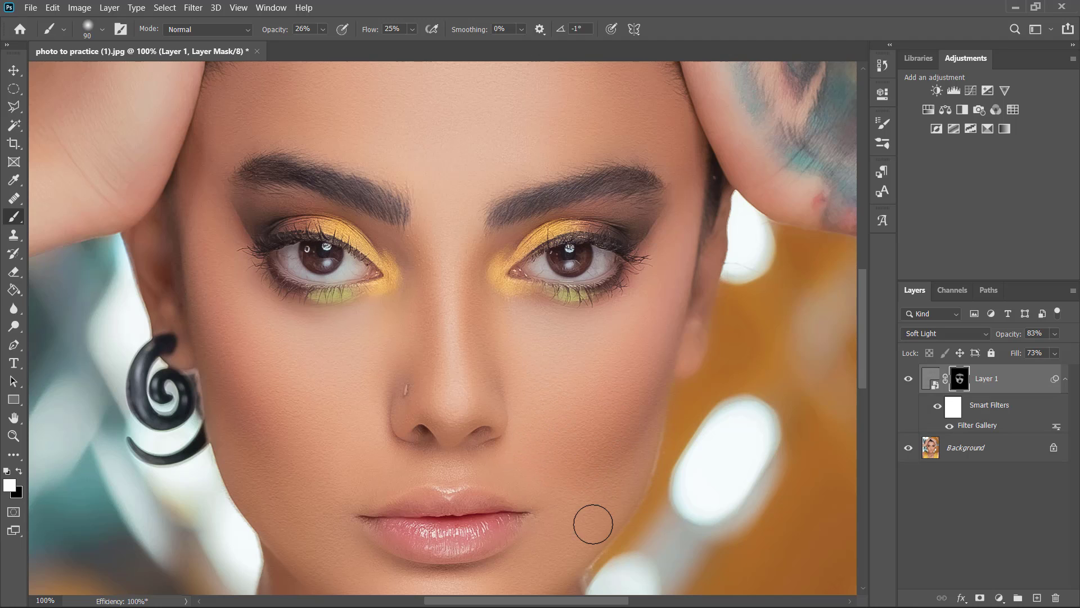
left_click_drag(859, 343, 859, 371)
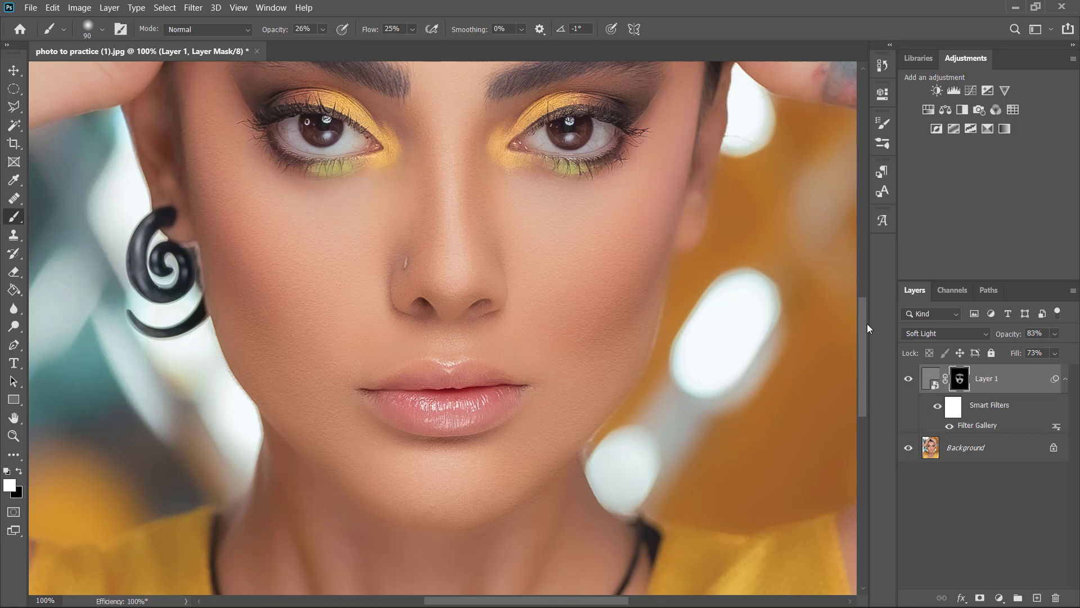
left_click_drag(866, 328, 862, 285)
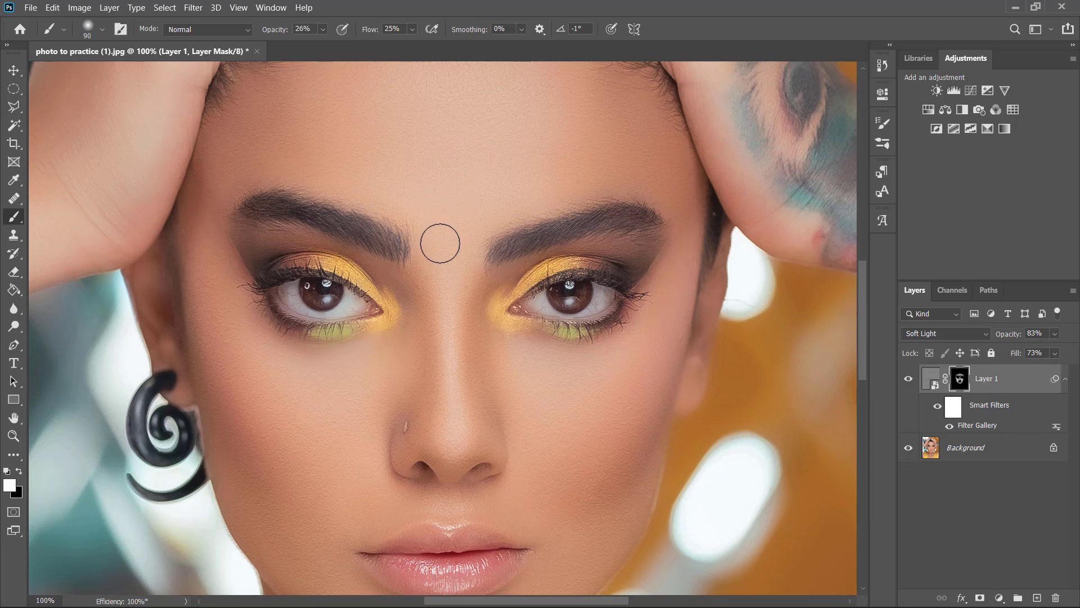
left_click_drag(861, 298, 862, 262)
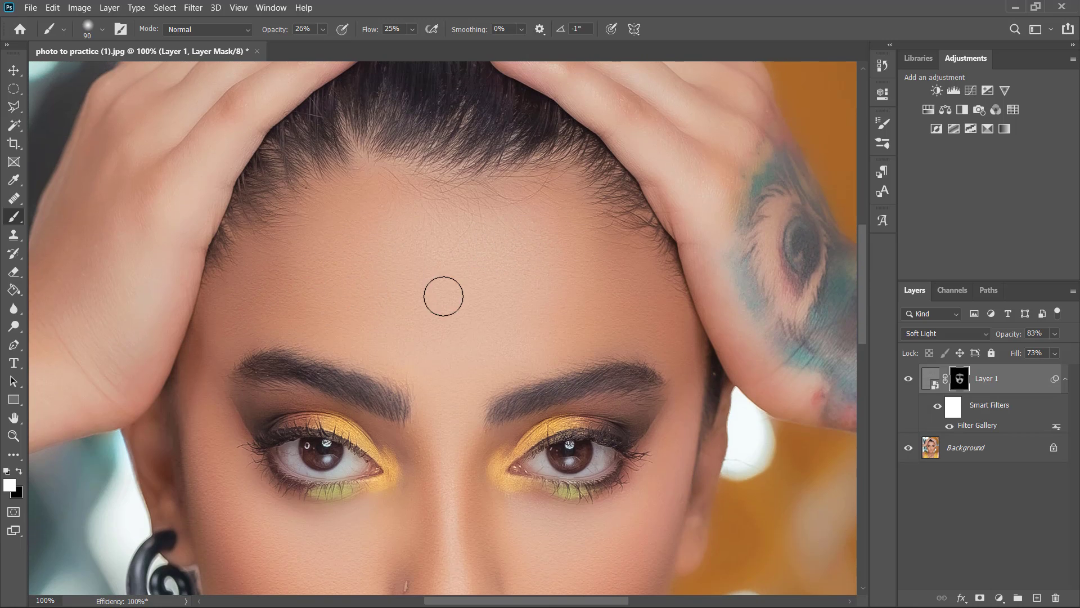
Stamp all visible layers into a new merged layer above the texture layer and name it "color"
left_click(1001, 383)
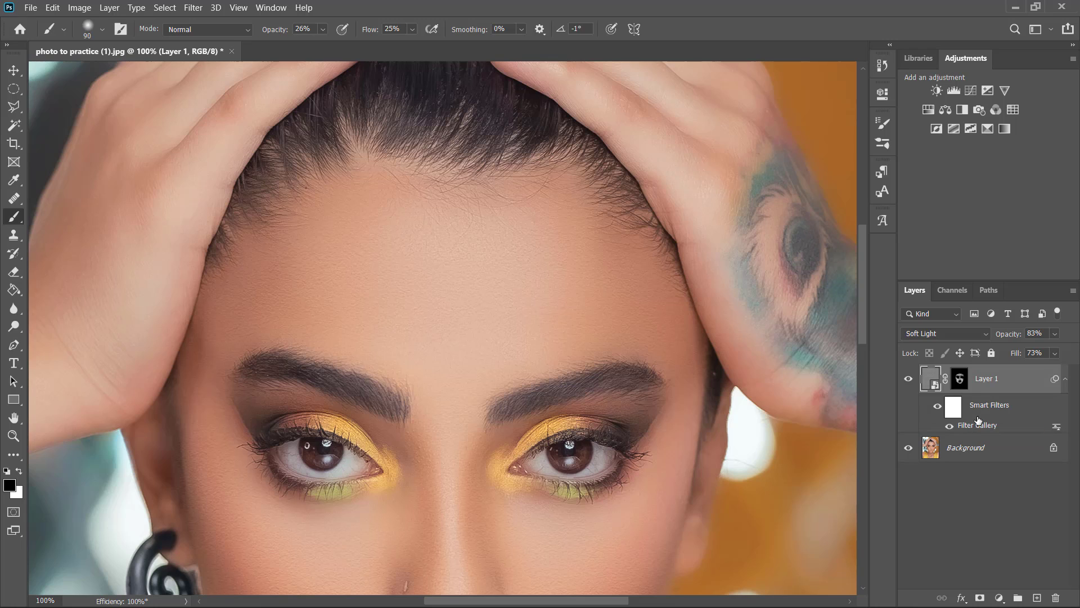
key("ctrl+alt+shift+e")
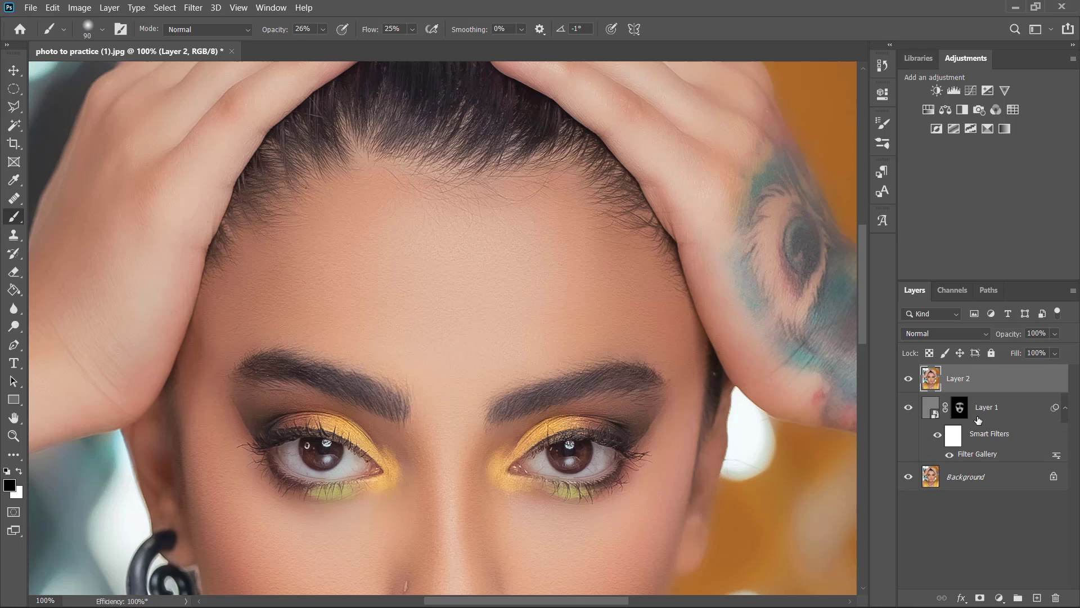
double_click(963, 379)
type("color")
key("Return")
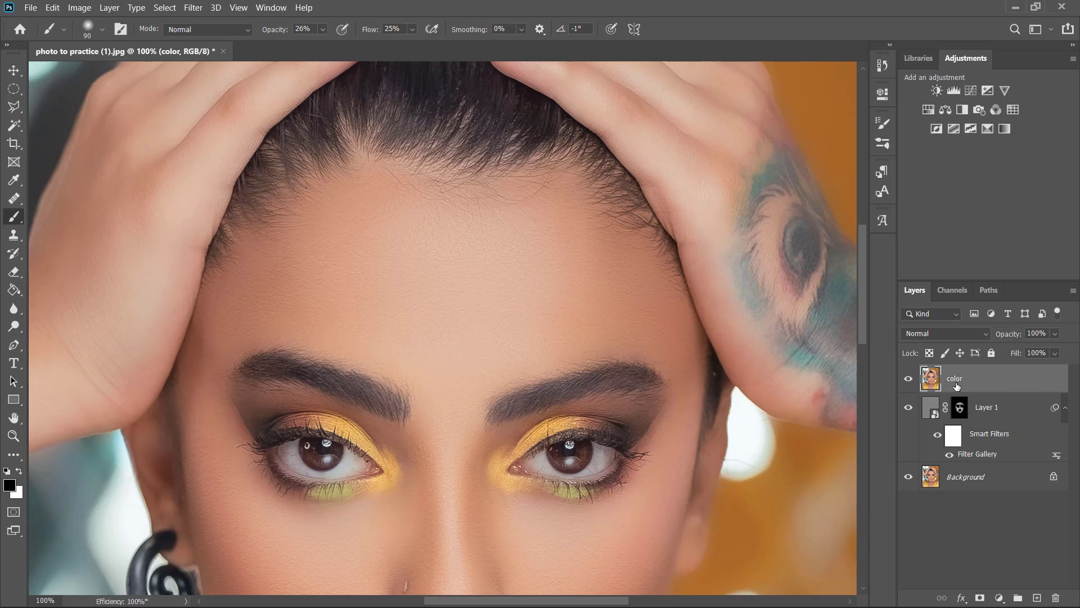
Grade the color layer with the Camera Raw Filter, using Temperature +17, Exposure -0.25 and Contrast +4
left_click(193, 8)
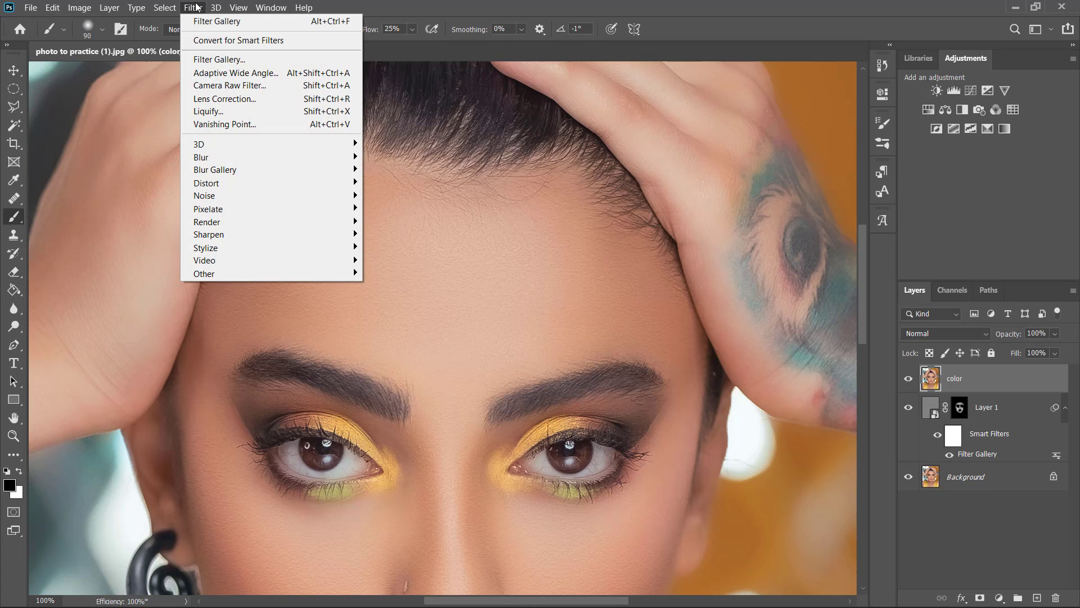
left_click(241, 88)
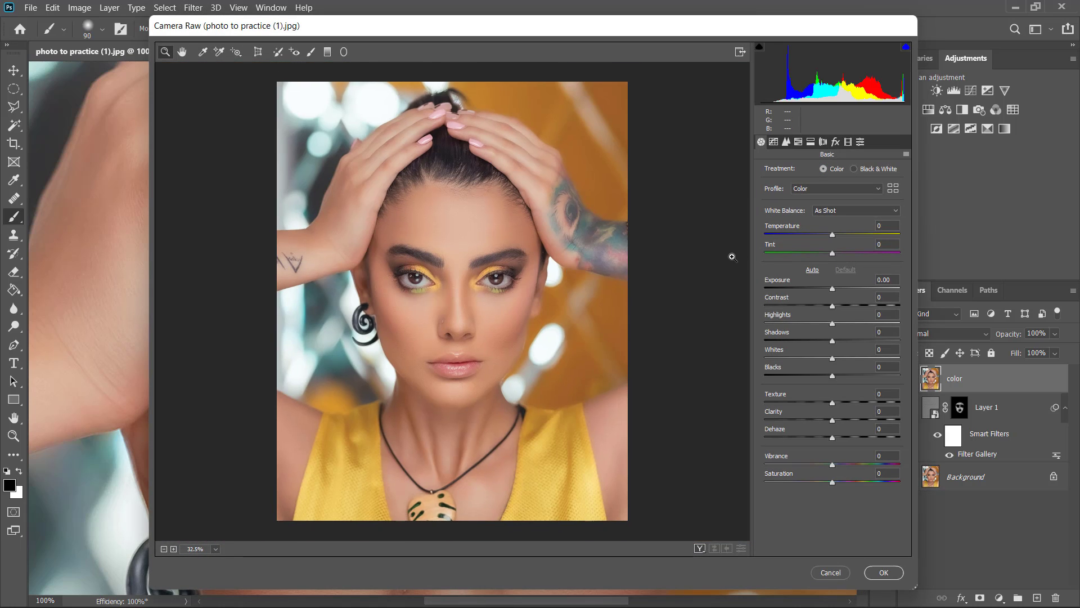
left_click(833, 234)
left_click_drag(833, 234, 844, 235)
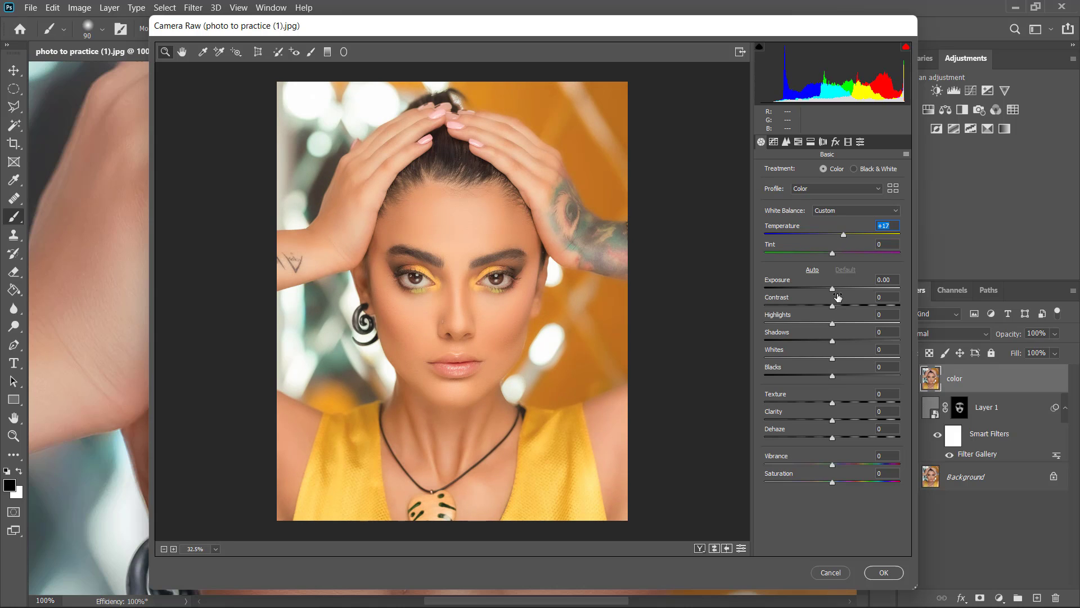
left_click_drag(832, 288, 834, 309)
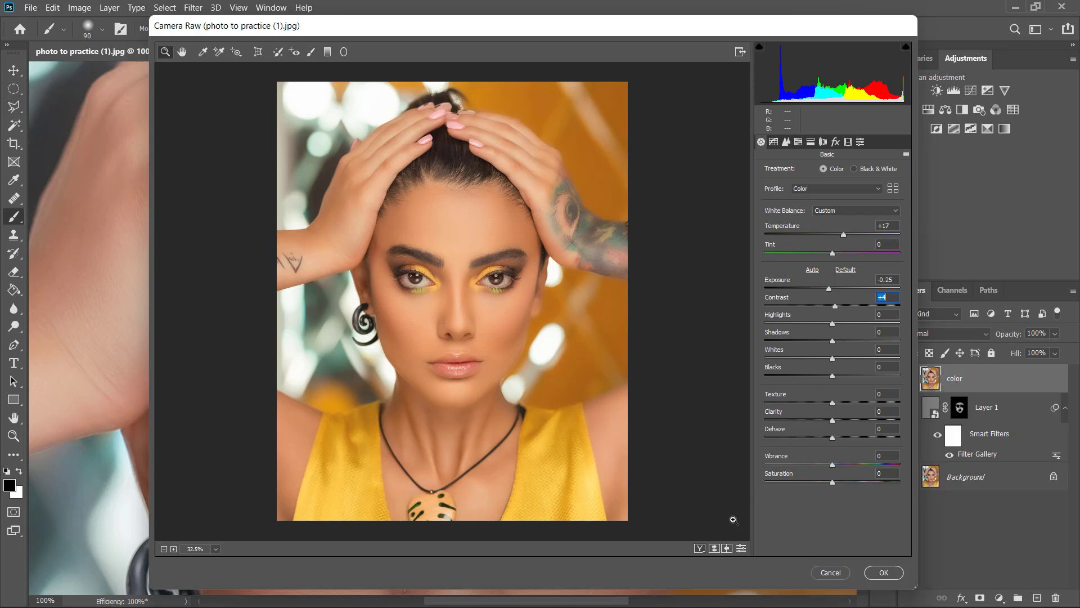
left_click(727, 547)
left_click(880, 572)
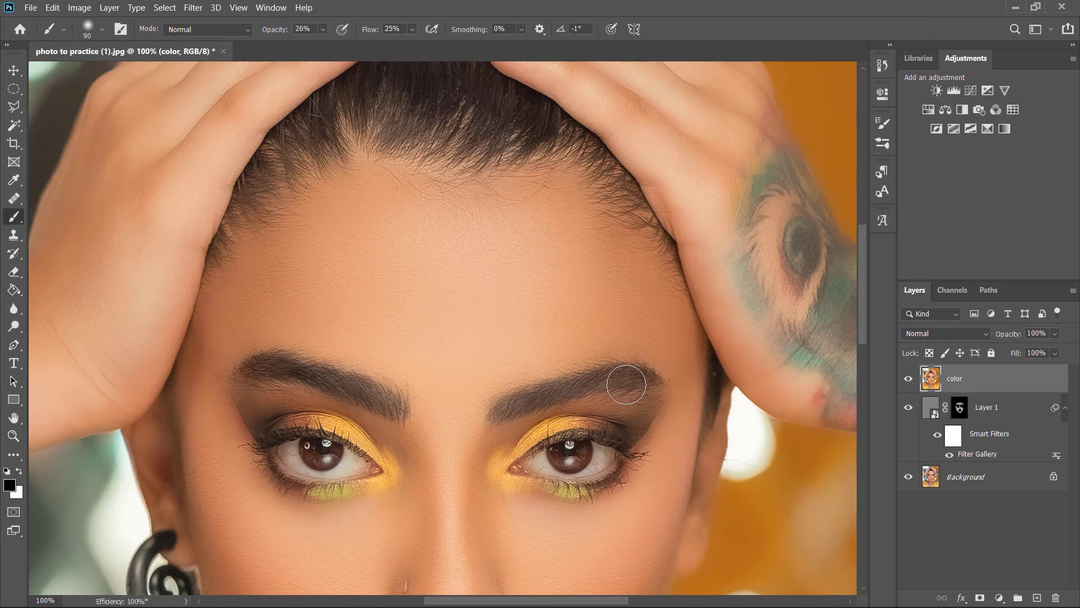
Compare the whole edited portrait with the original Background layer shown on its own, with all layers visible again at the end
scroll(626, 385, "down", 5)
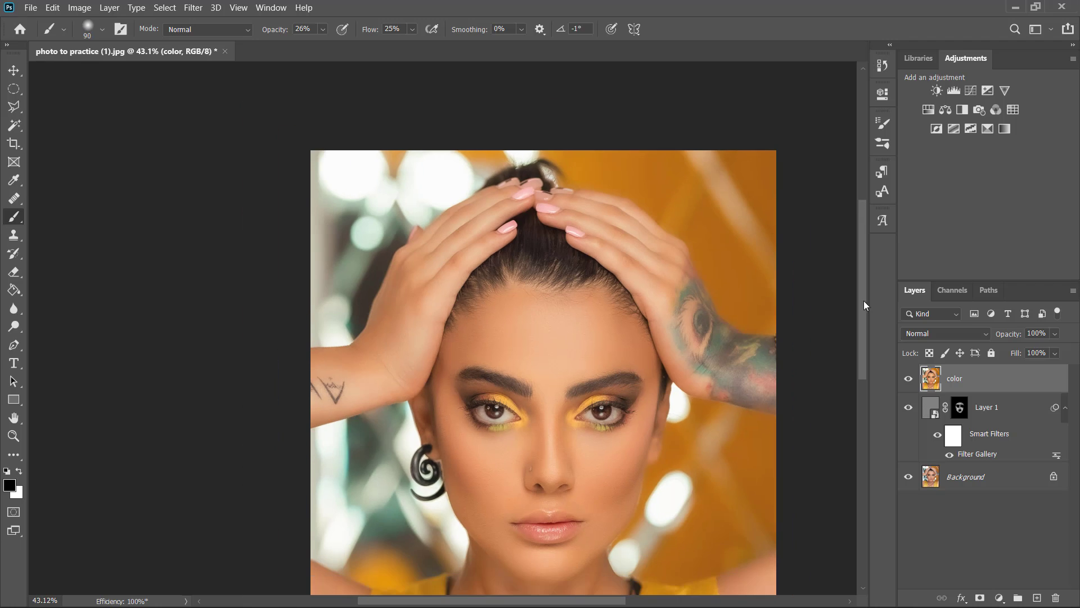
left_click_drag(864, 305, 859, 336)
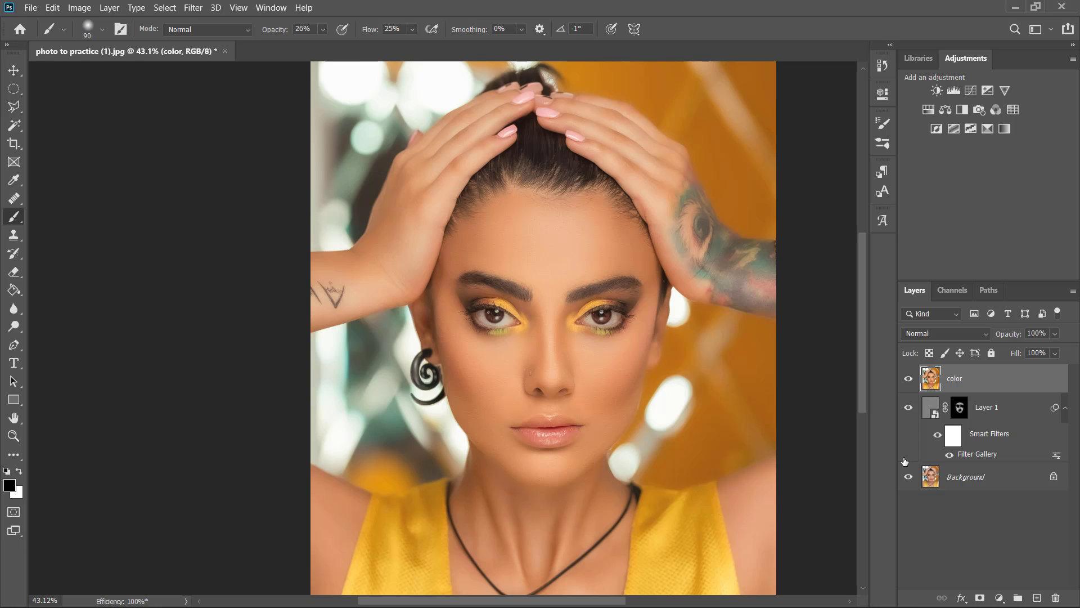
left_click(908, 477, "alt")
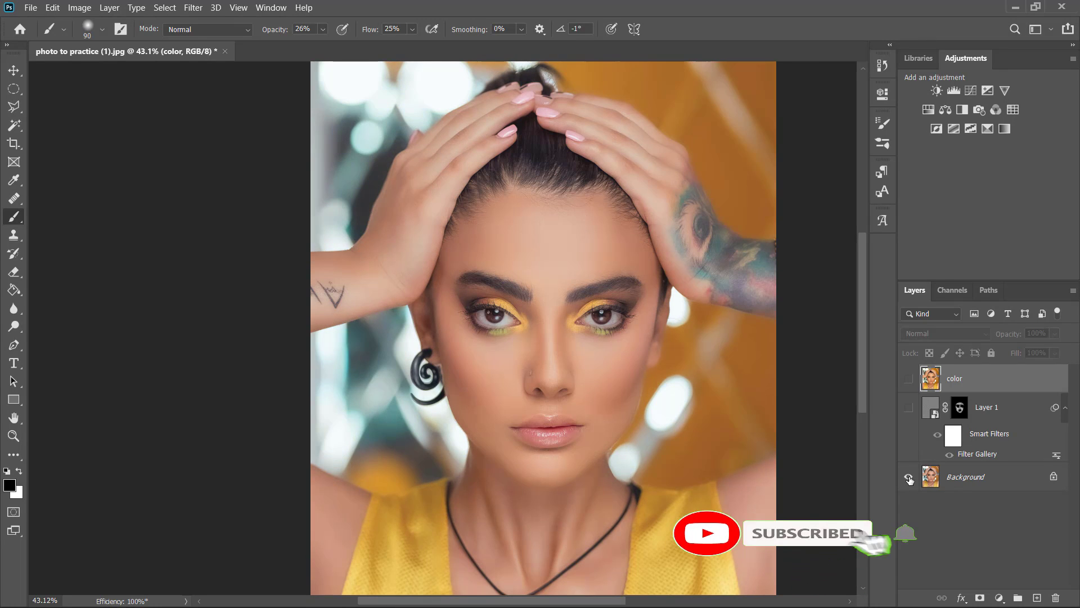
left_click(909, 478, "alt")
Review the entire portrait in full-screen mode on a black surround and return to the standard workspace
scroll(770, 415, "up", 1)
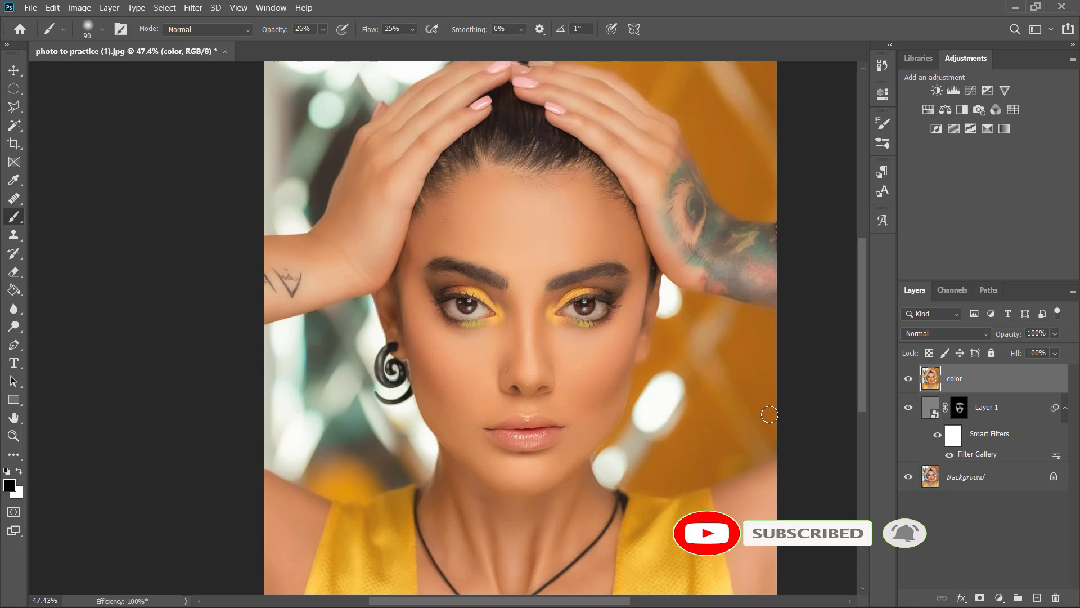
scroll(769, 415, "down", 1)
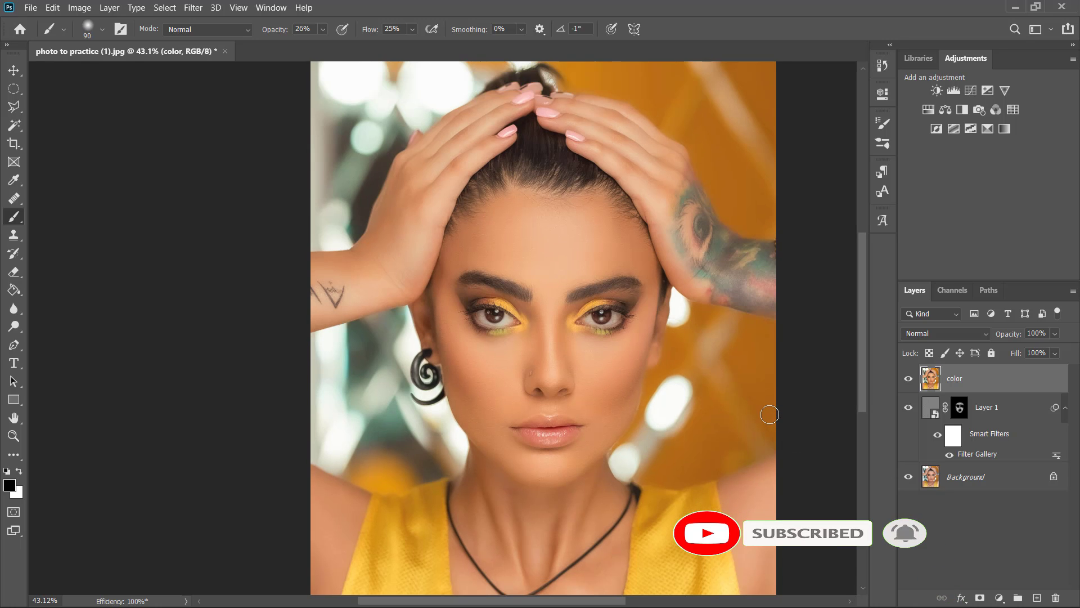
scroll(769, 415, "down", 1)
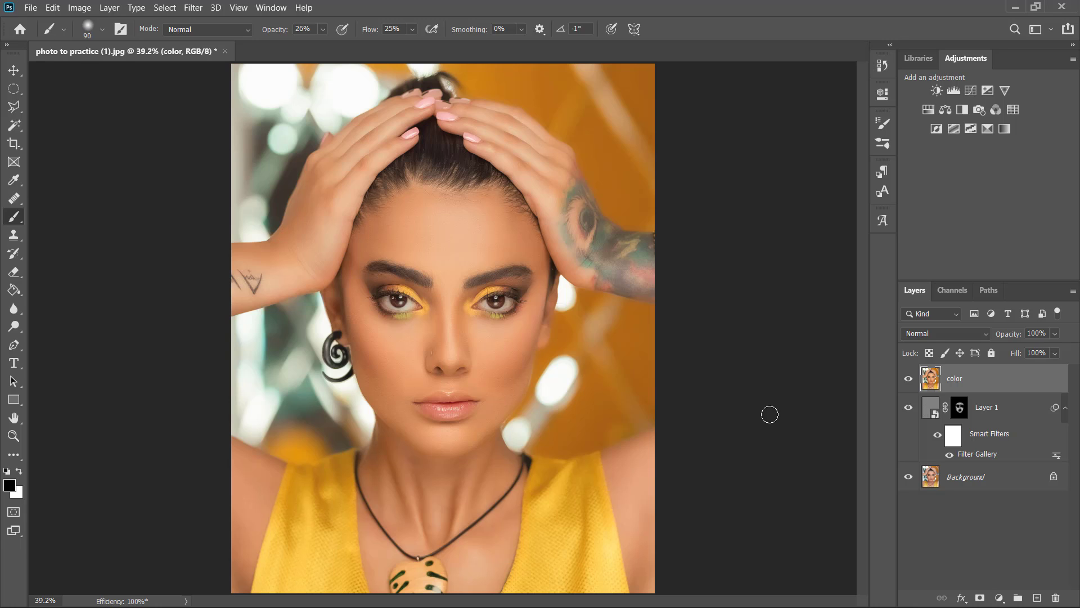
key("f")
key("f")
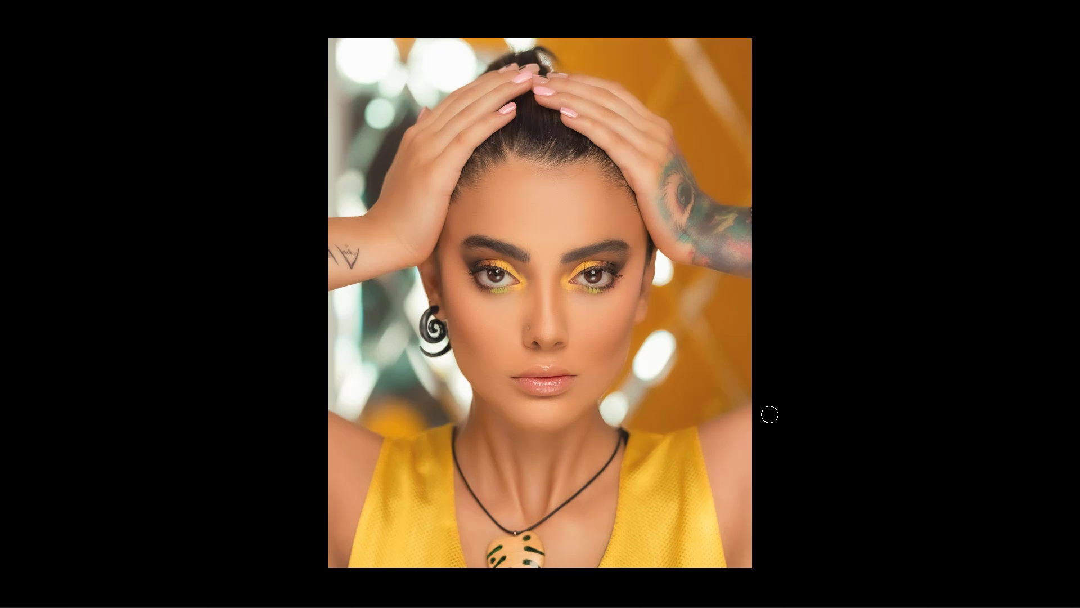
key("f")
key("f")
key("f")
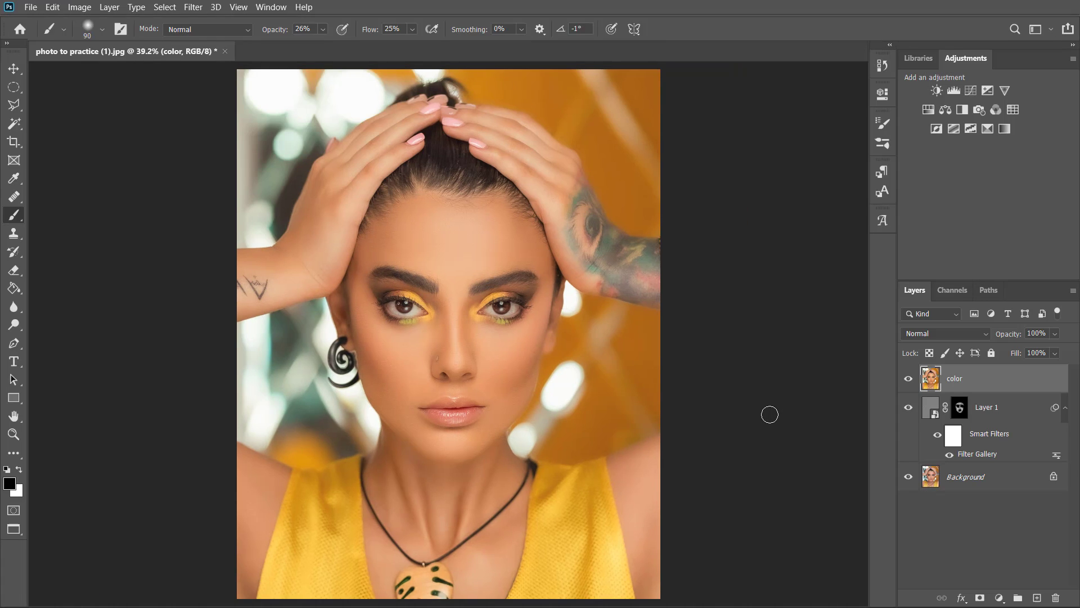